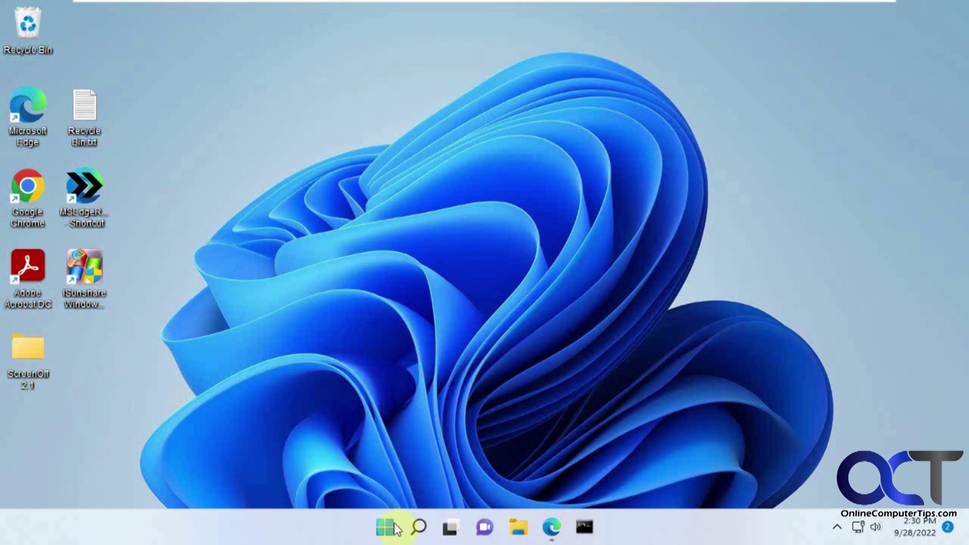
Check System > About in Settings: Windows 11 Home version 21H2, OS build 22000.1042
click(384, 527)
click(307, 228)
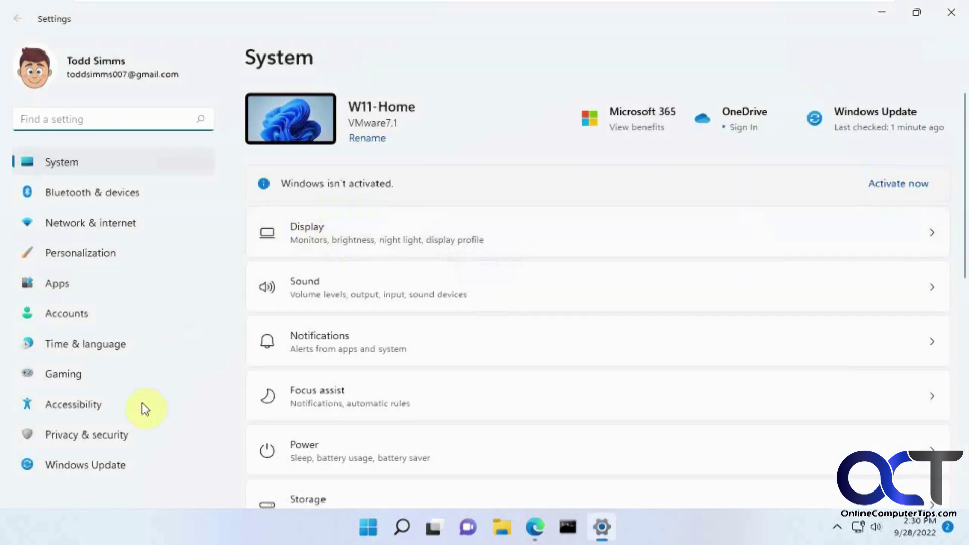
scroll(444, 353, down, 10)
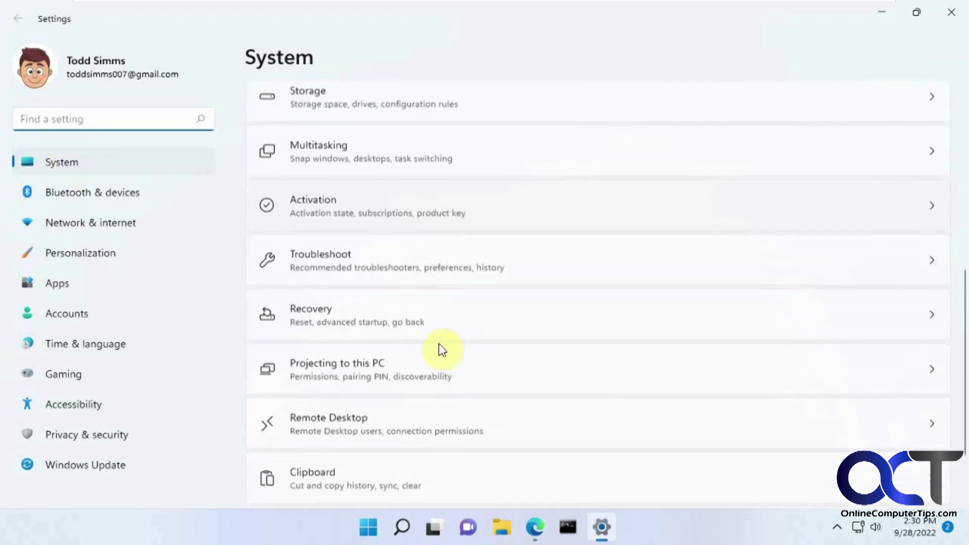
click(352, 458)
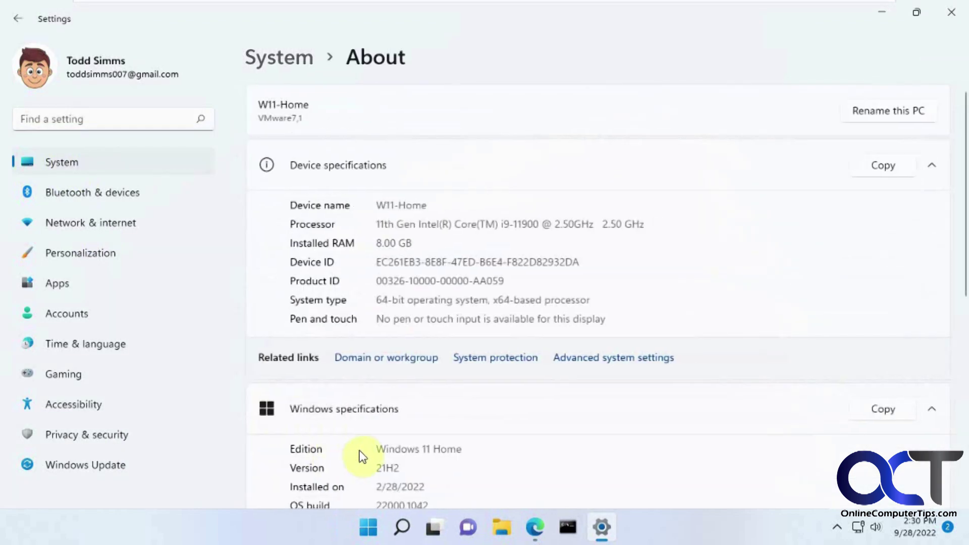
scroll(361, 454, down, 1)
drag(404, 403, 369, 404)
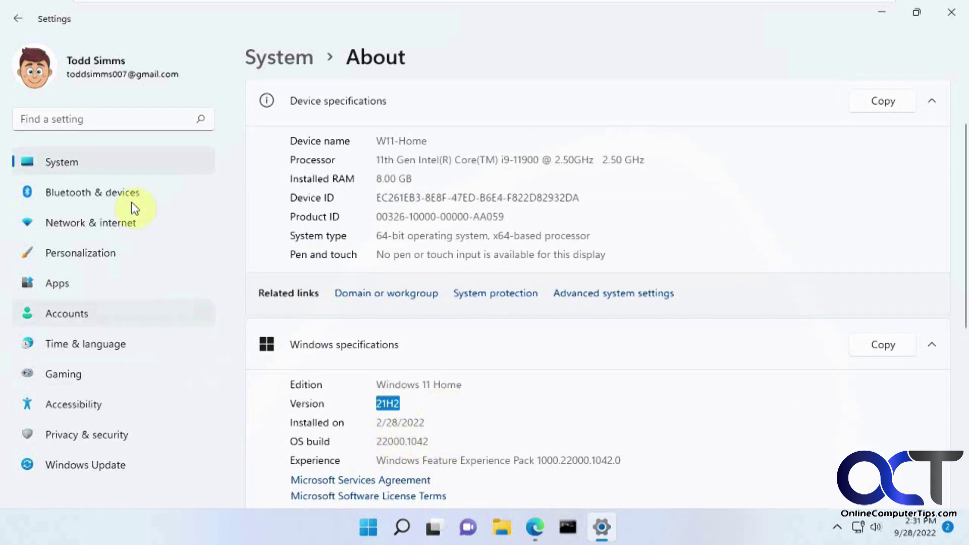
Run Check for updates in Windows Update, confirm the PC is up to date, then close Settings
click(106, 470)
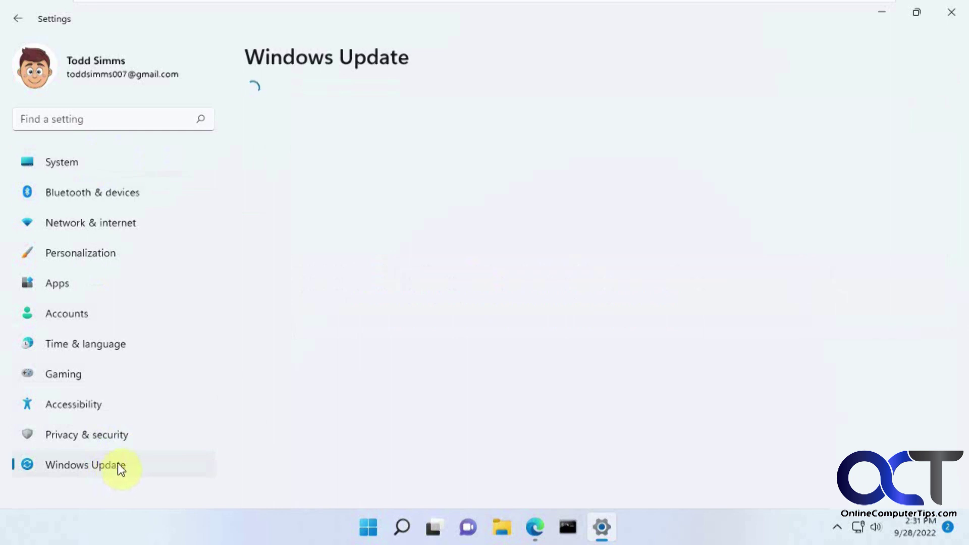
click(878, 132)
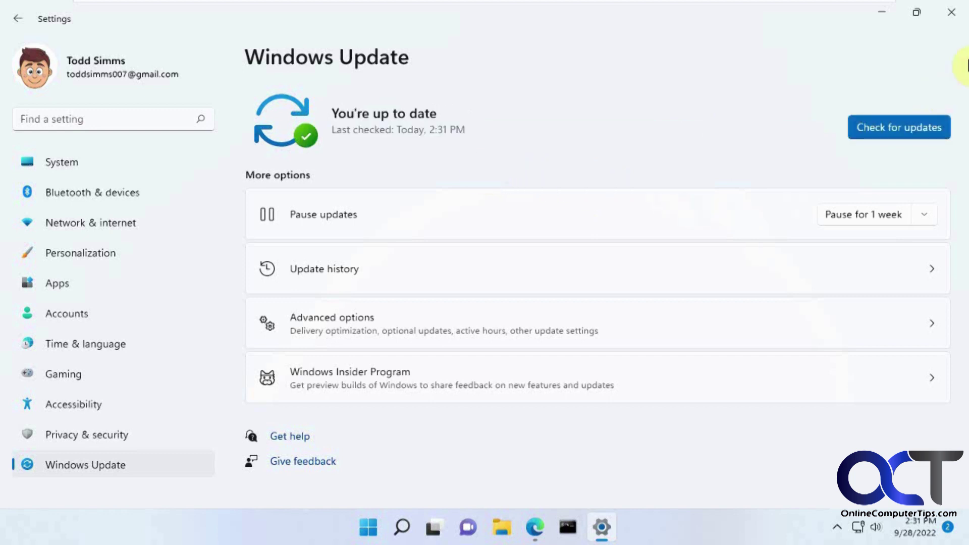
click(948, 12)
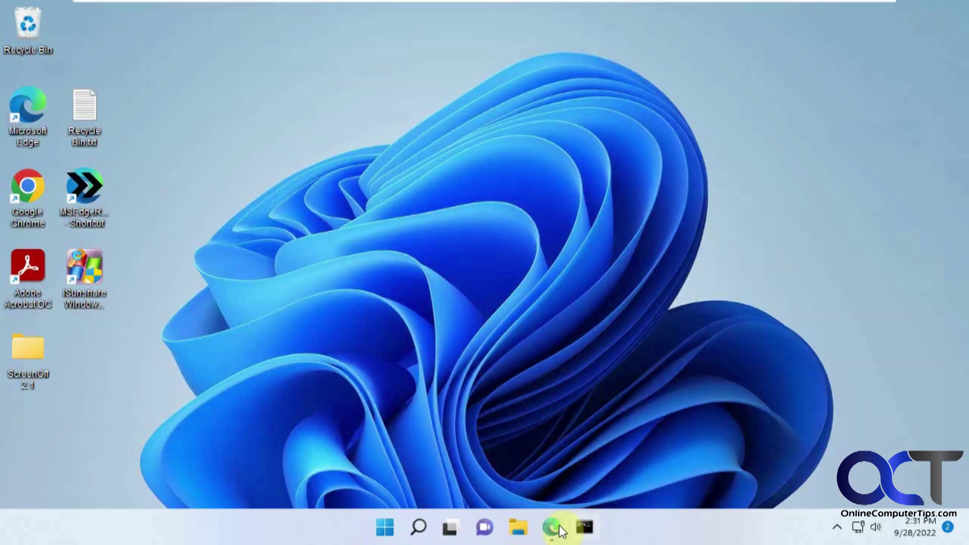
In Edge, select Windows 11 (multi-edition ISO) on the Download Windows 11 page and request it
click(557, 529)
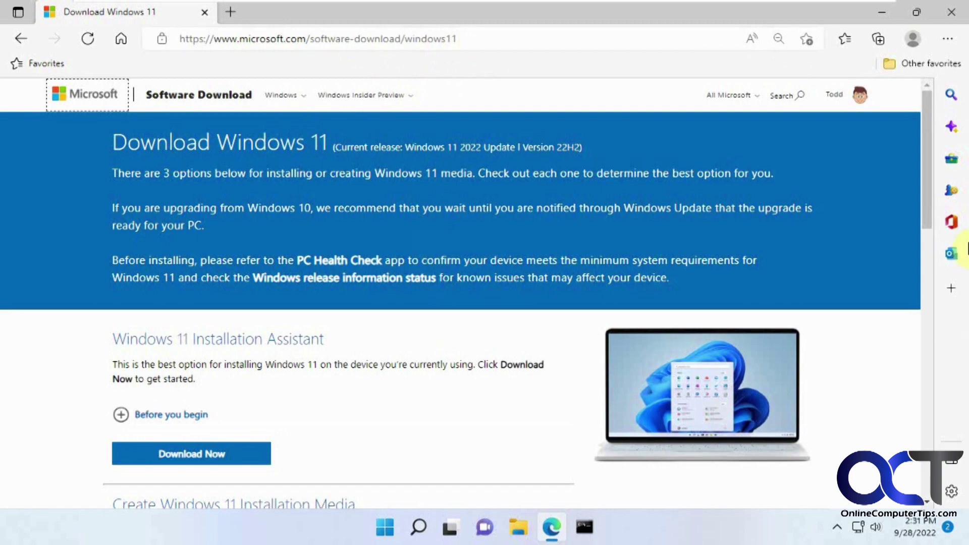
drag(930, 171, 917, 281)
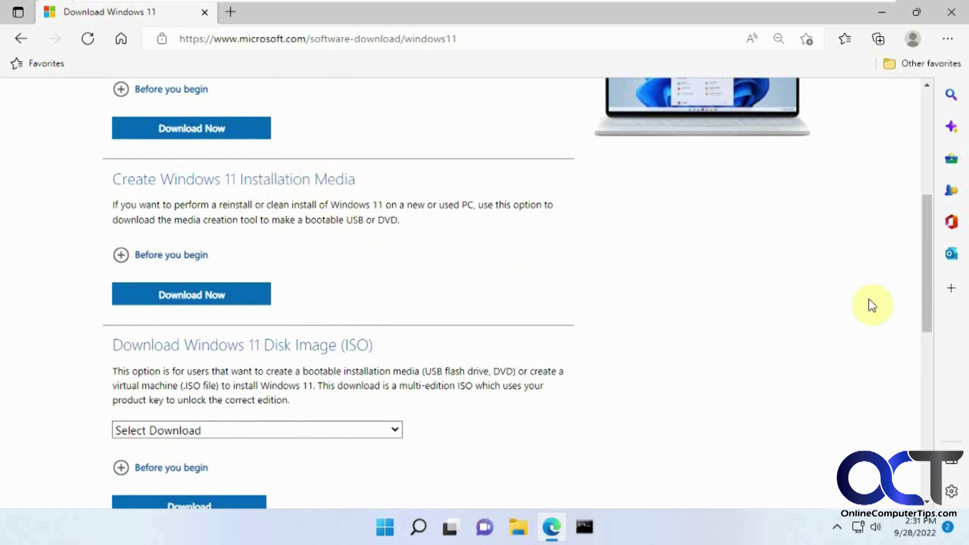
drag(930, 274, 931, 308)
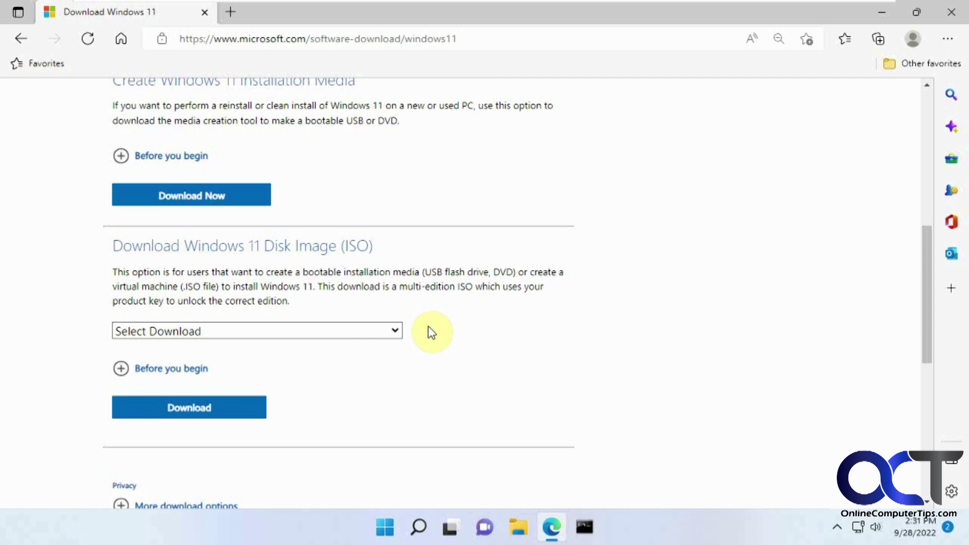
click(395, 331)
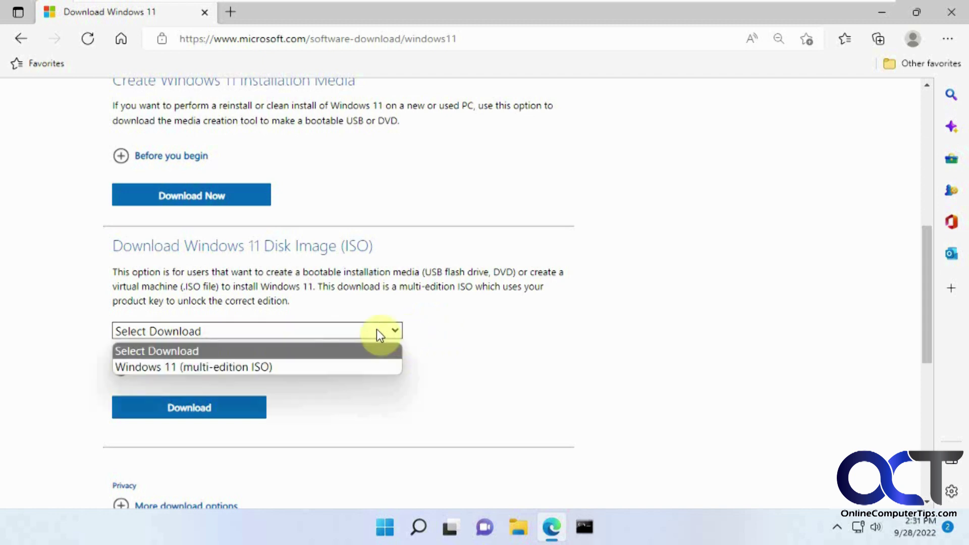
click(258, 367)
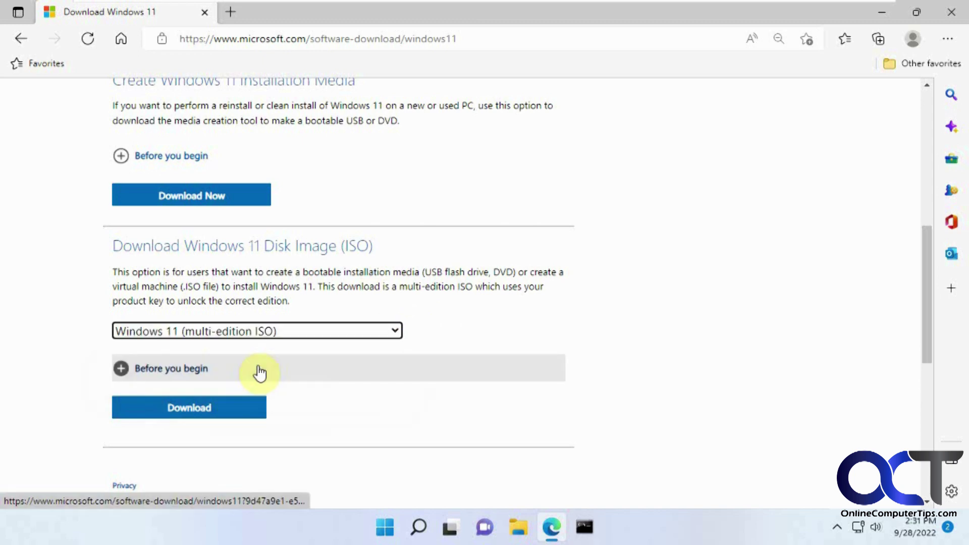
click(212, 407)
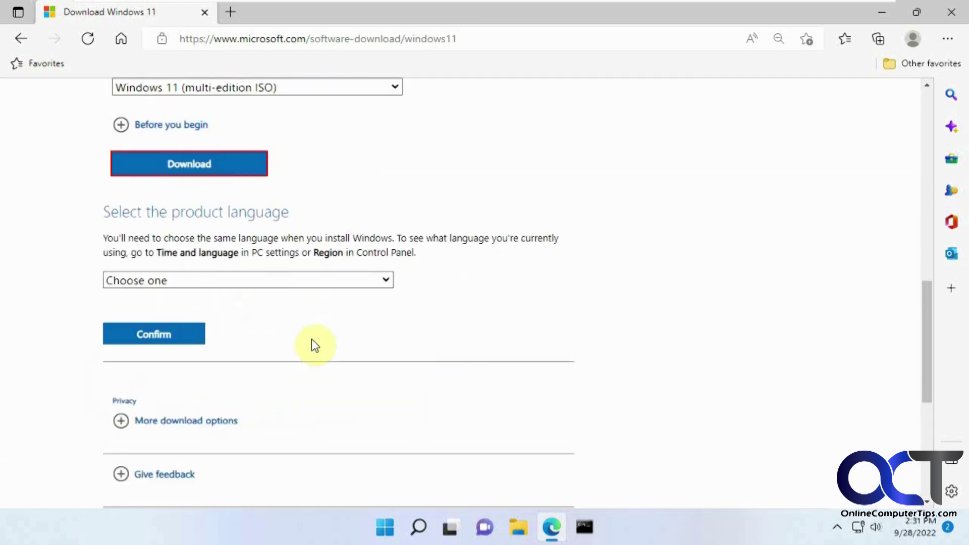
Confirm English (United States) as the product language and start the 64-bit download
click(316, 284)
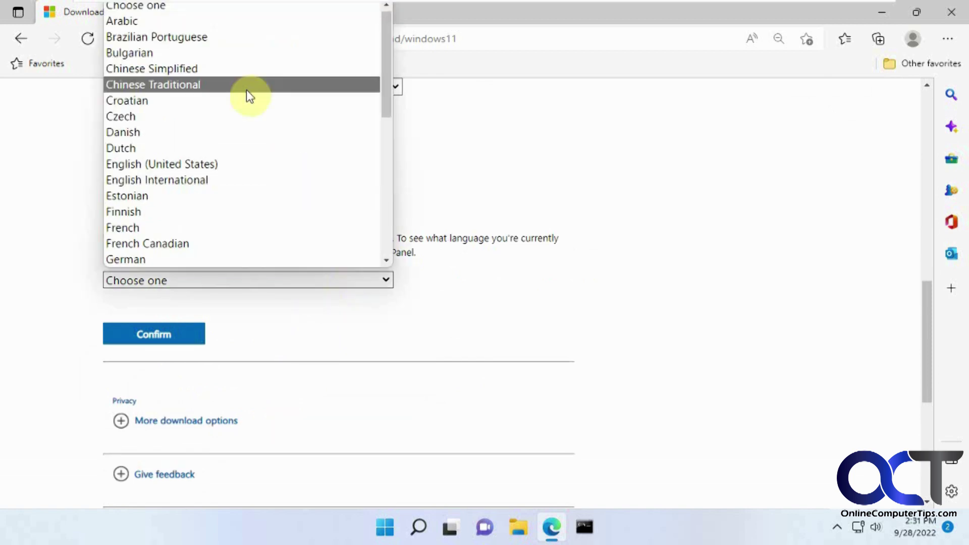
click(265, 175)
click(177, 339)
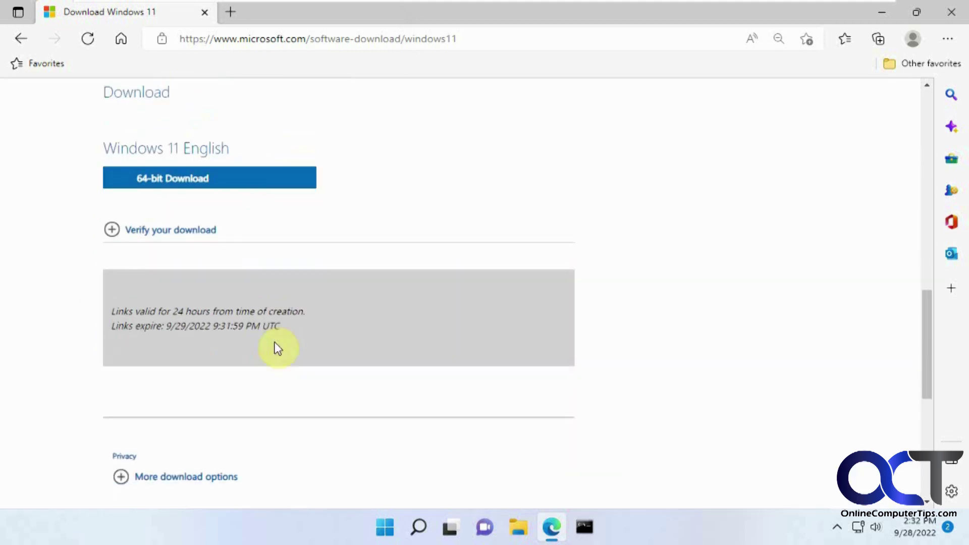
click(201, 180)
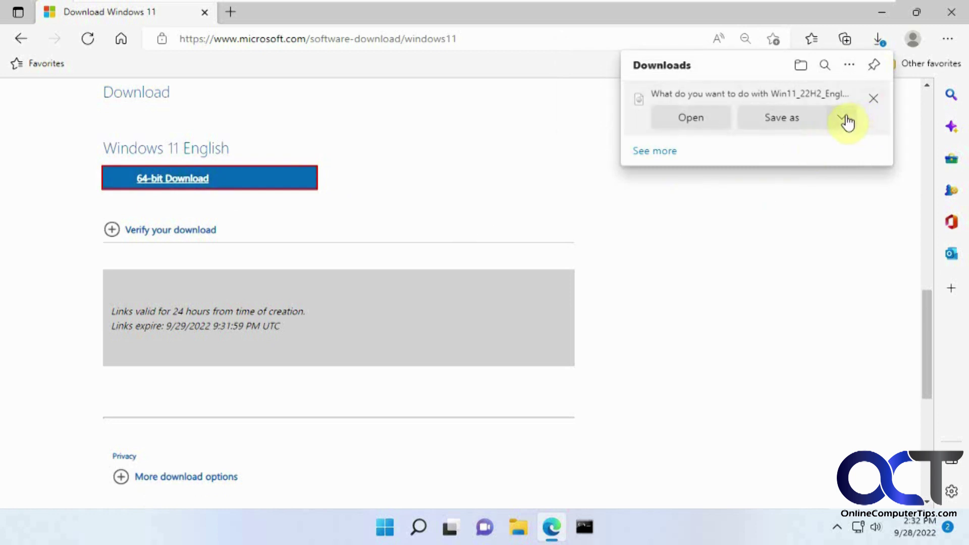
Cancel saving Win11_22H2_English_x64.iso to the Desktop, remove the download, and minimize Edge
click(800, 121)
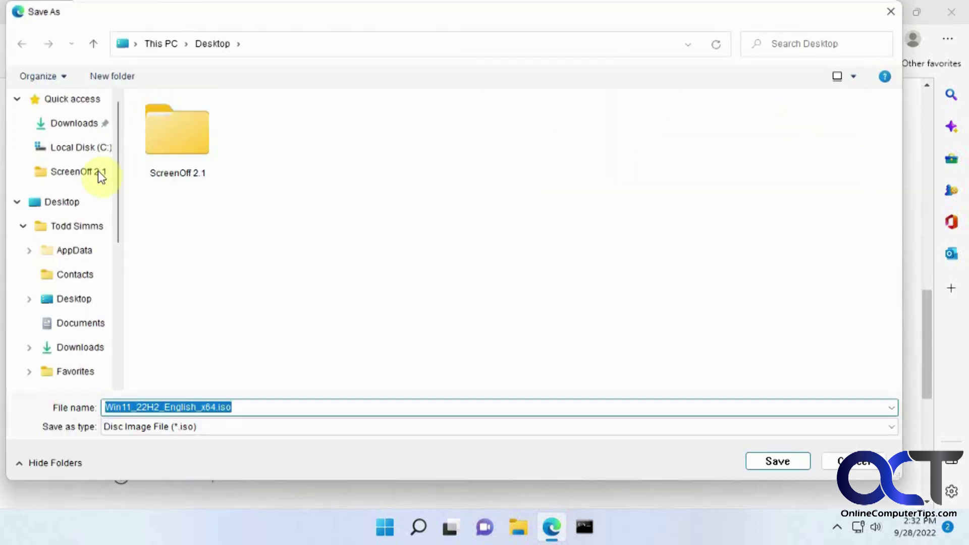
click(70, 203)
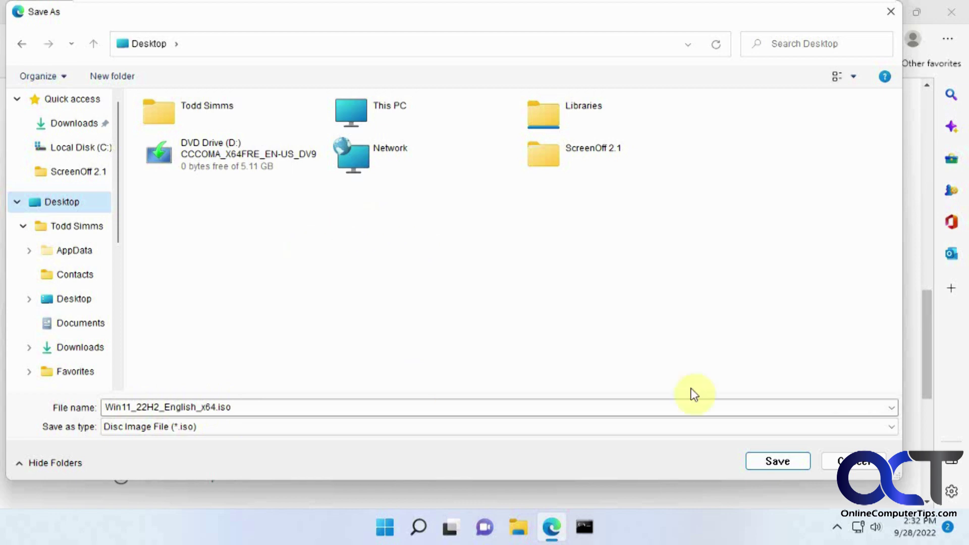
click(840, 461)
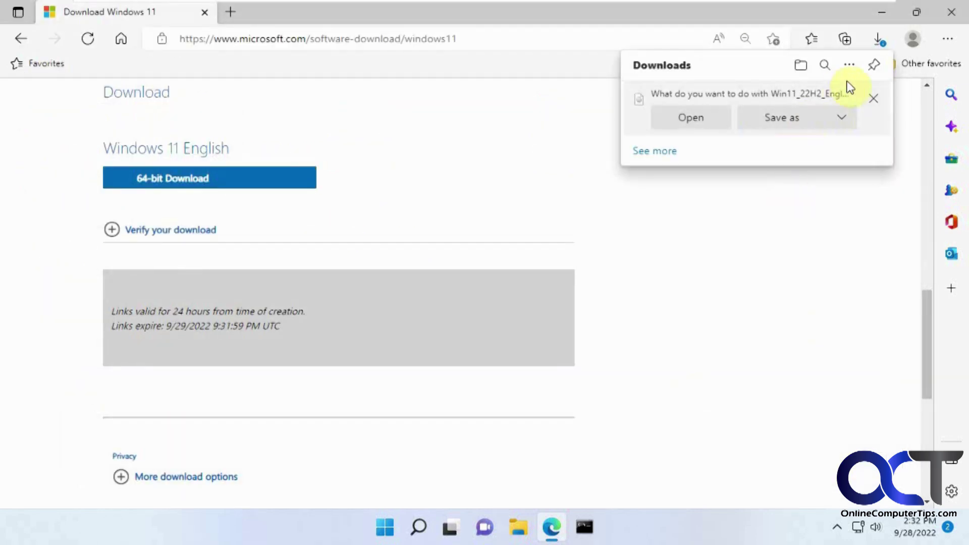
click(868, 101)
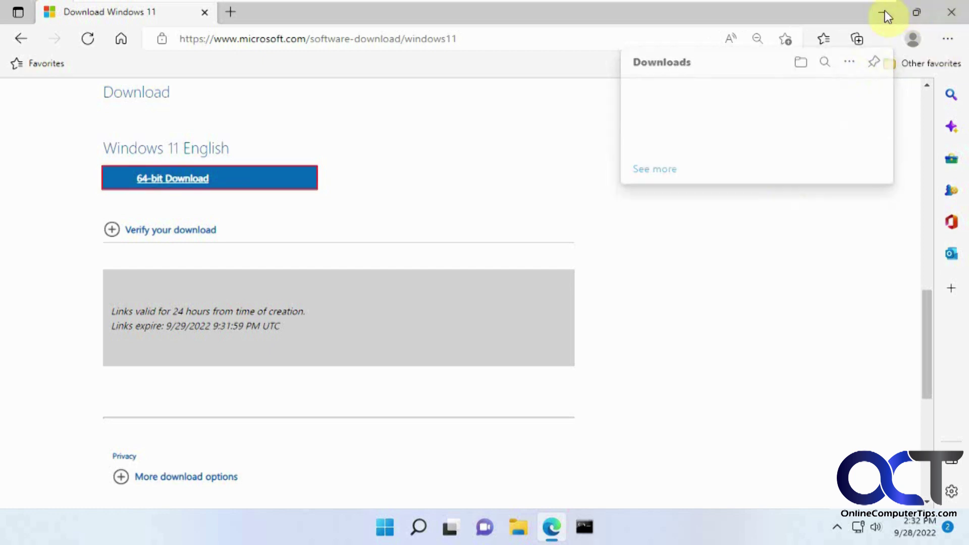
click(883, 12)
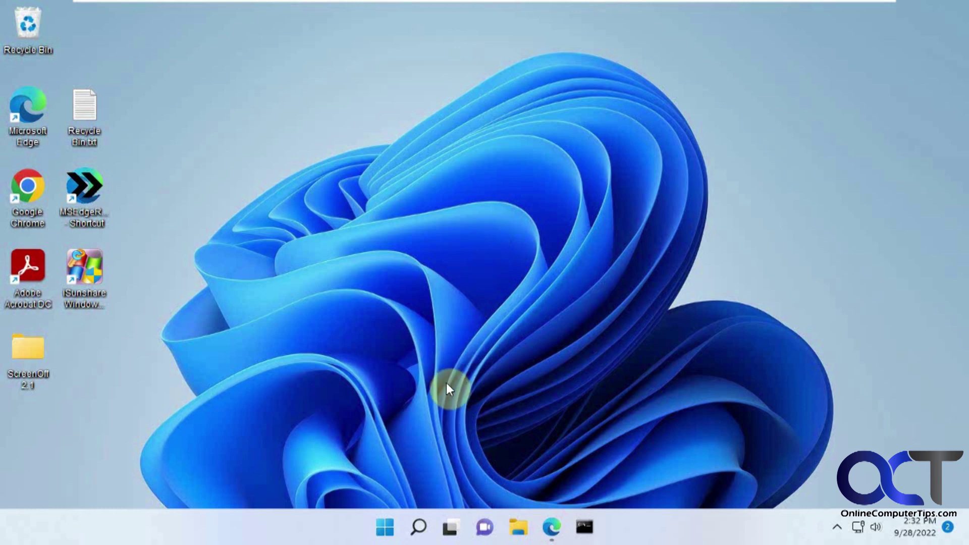
Restart from the Start menu and boot the VM from the Windows 11 DVD into Setup
click(385, 528)
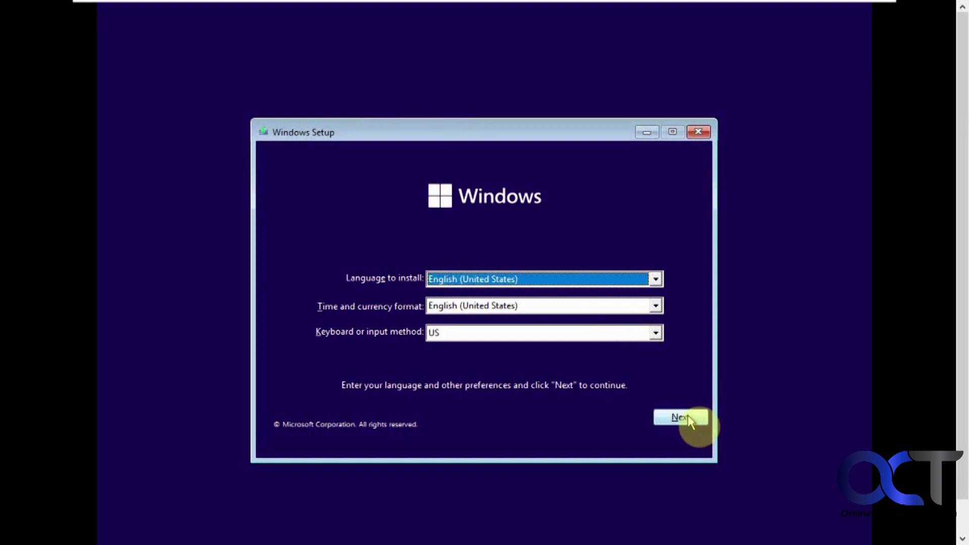
Install with default language settings, no product key, Windows 11 Home, and accepted license terms
click(688, 417)
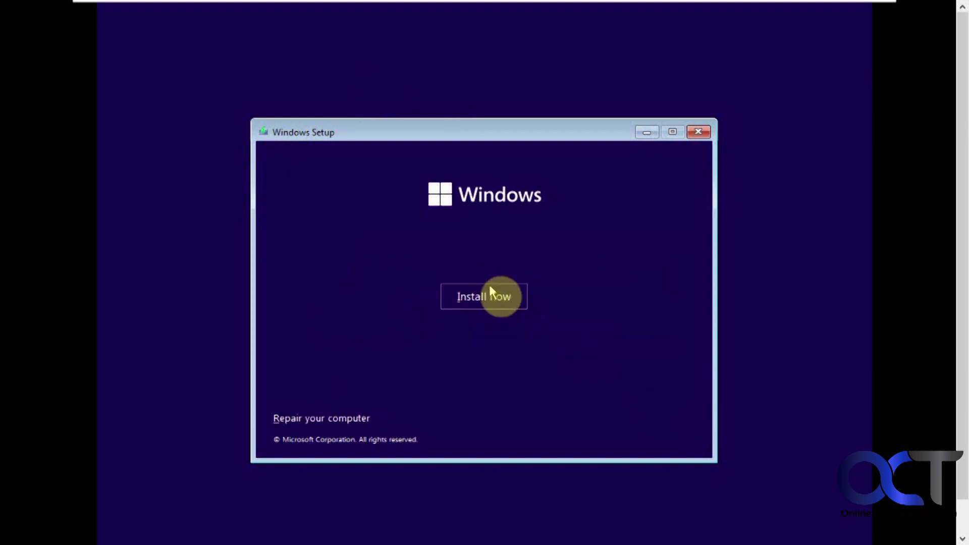
click(489, 292)
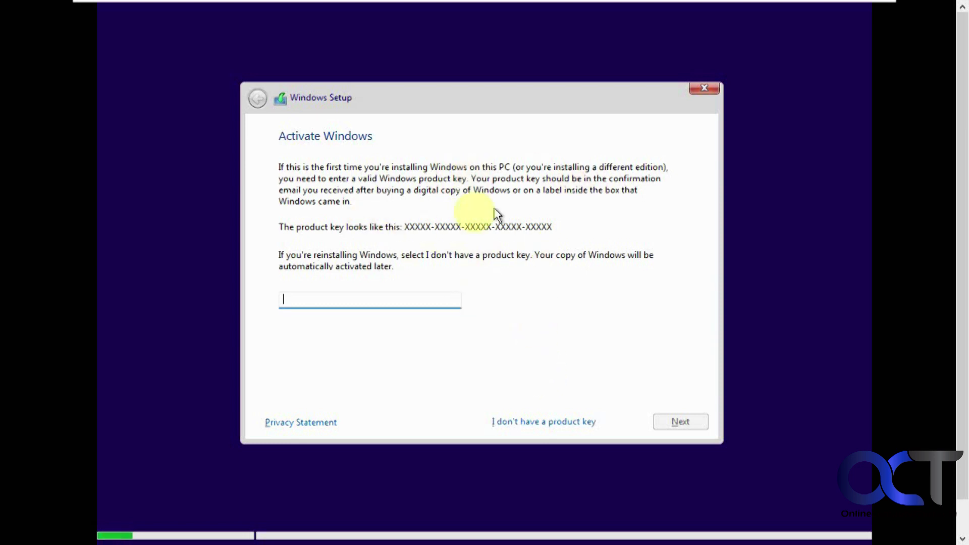
click(536, 425)
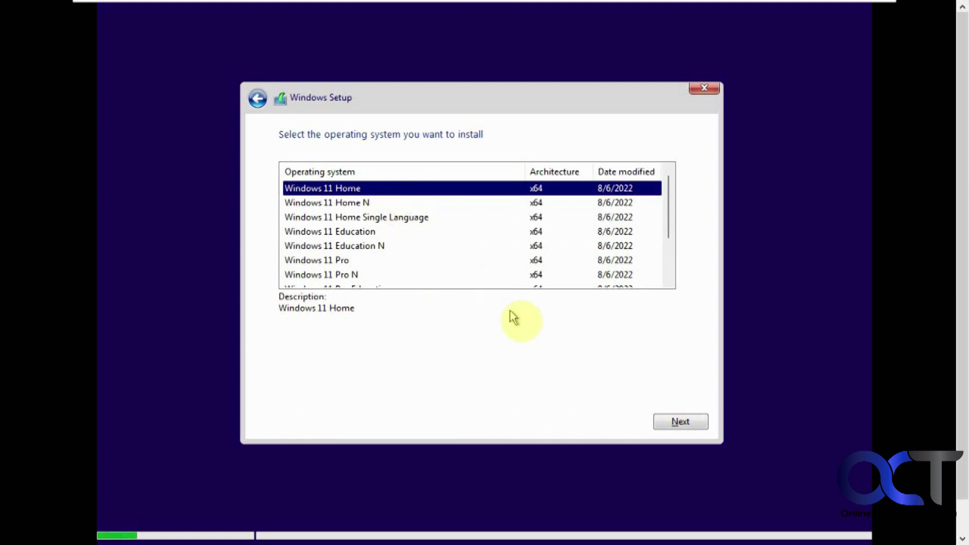
click(673, 421)
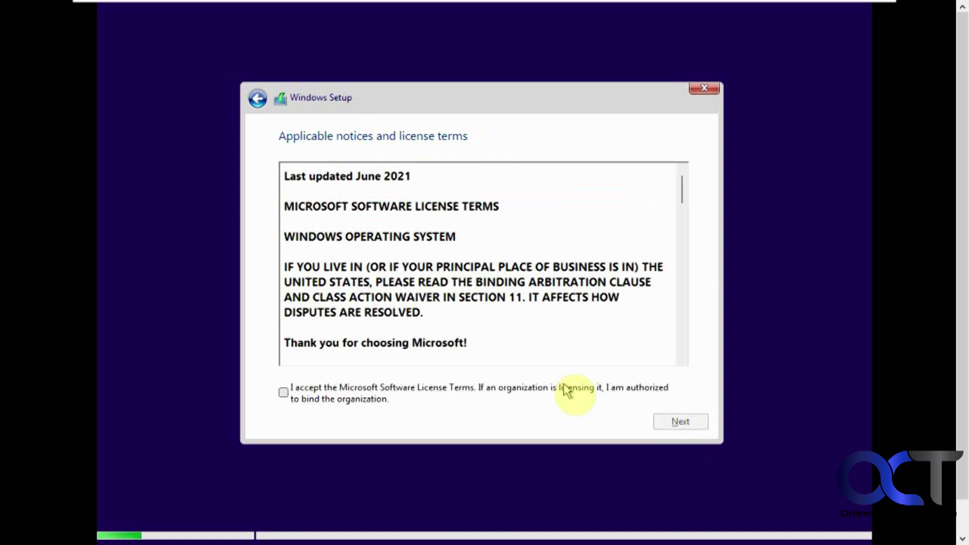
click(497, 387)
Choose Upgrade, close the compatibility report, and cancel Windows Setup to return to the desktop
click(676, 422)
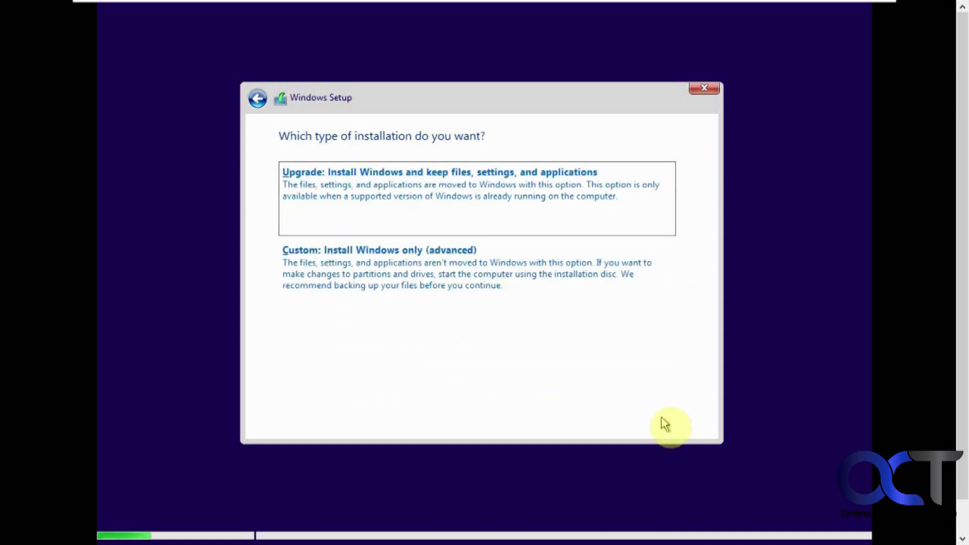
click(465, 194)
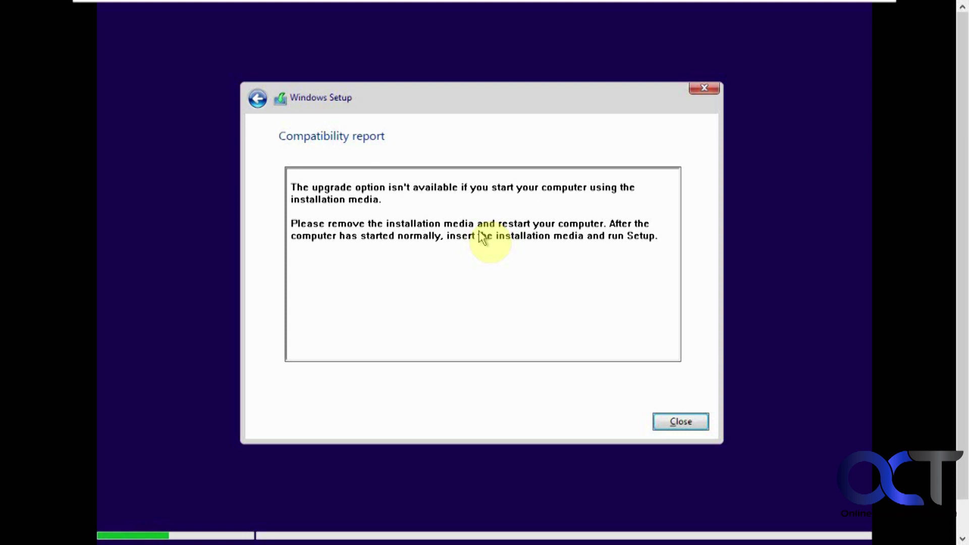
click(681, 421)
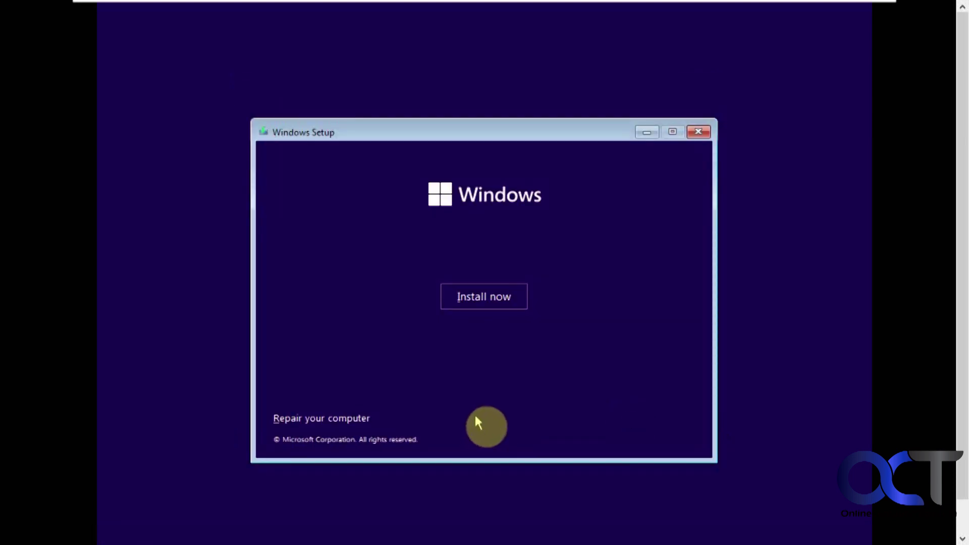
click(699, 132)
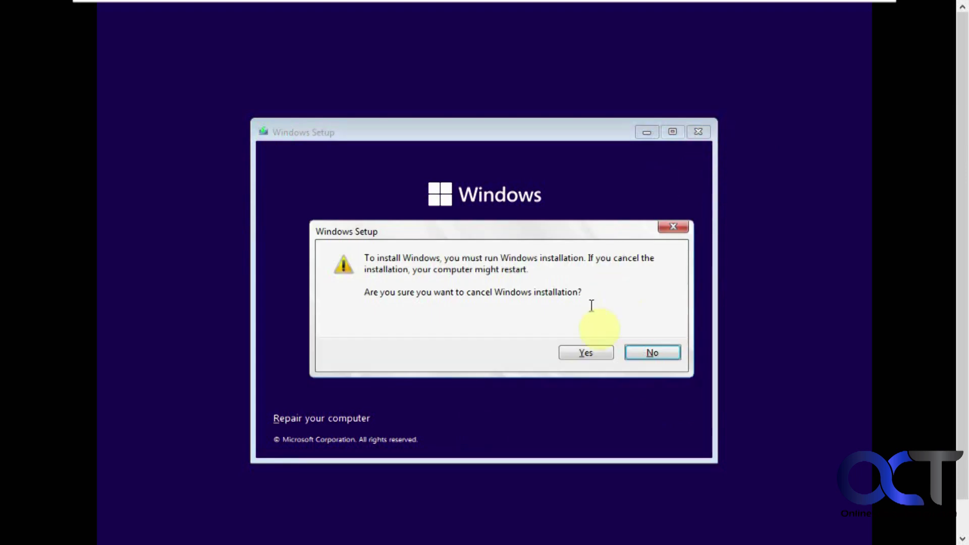
click(584, 356)
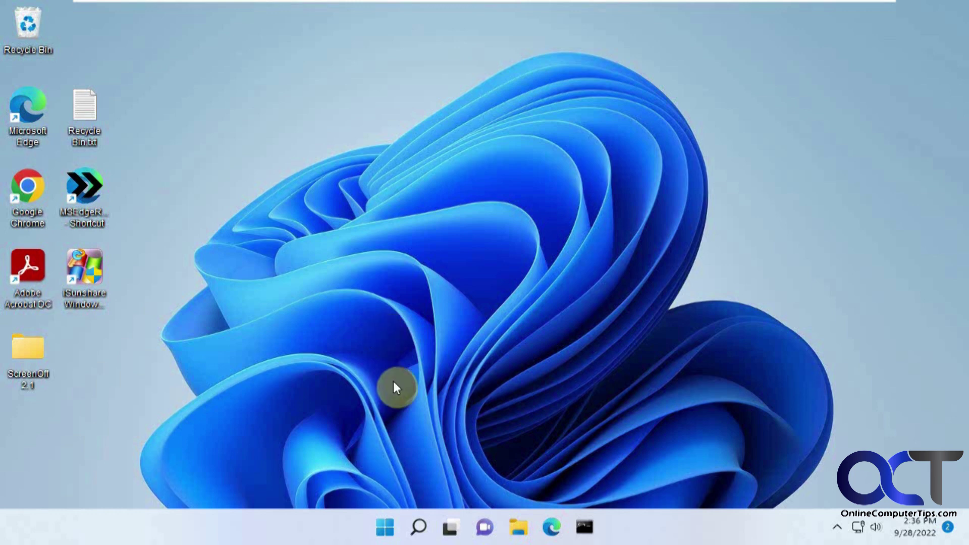
Run setup.exe from DVD Drive (D:) as administrator and accept the license terms
click(518, 526)
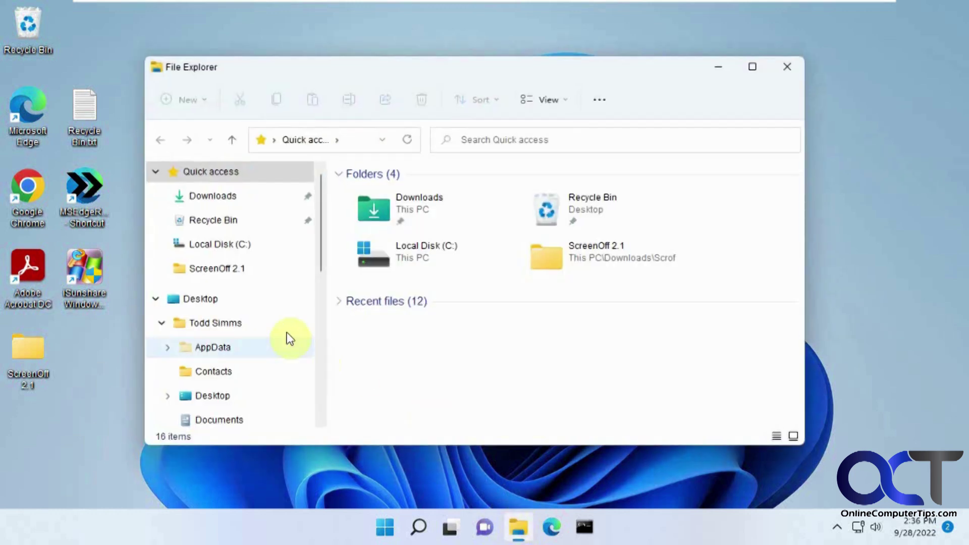
drag(323, 262, 318, 388)
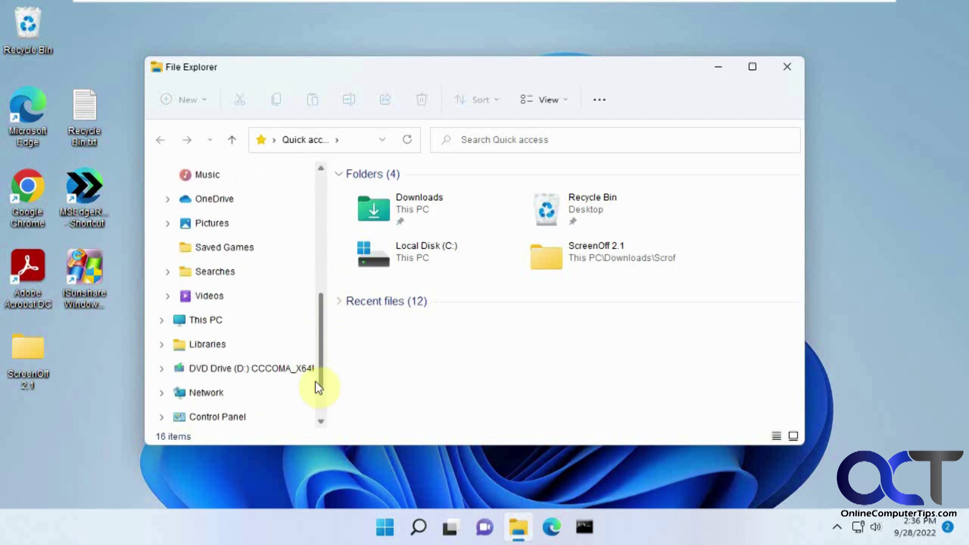
scroll(318, 388, down, 1)
click(268, 350)
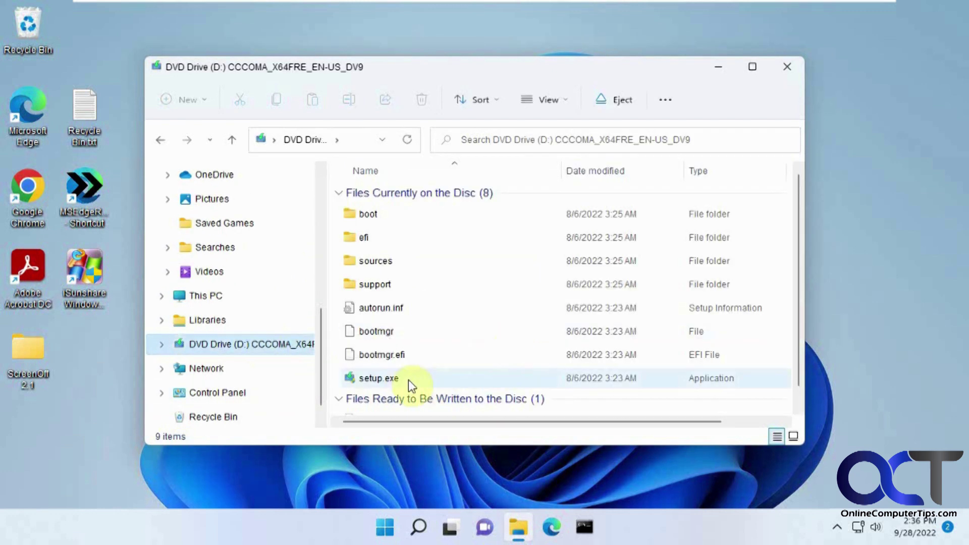
double_click(388, 378)
click(389, 415)
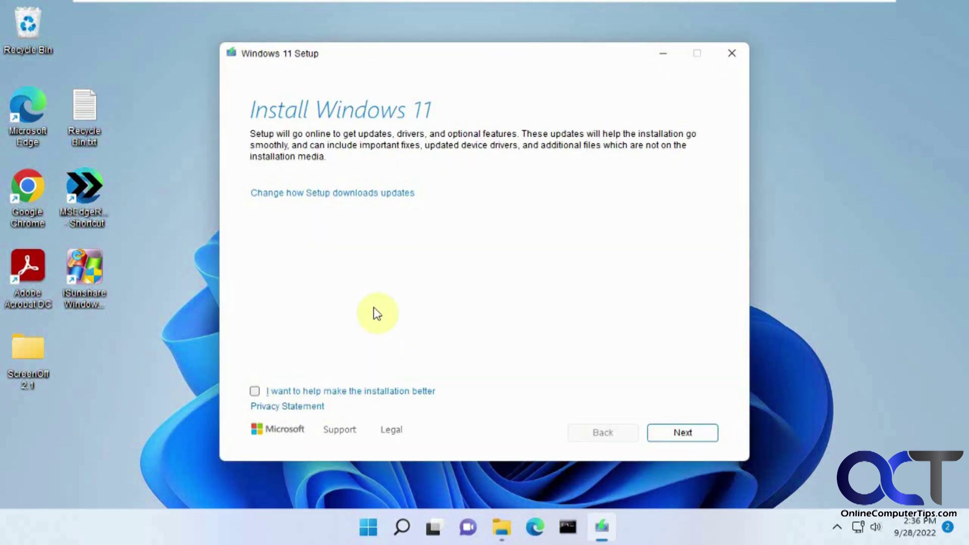
click(682, 433)
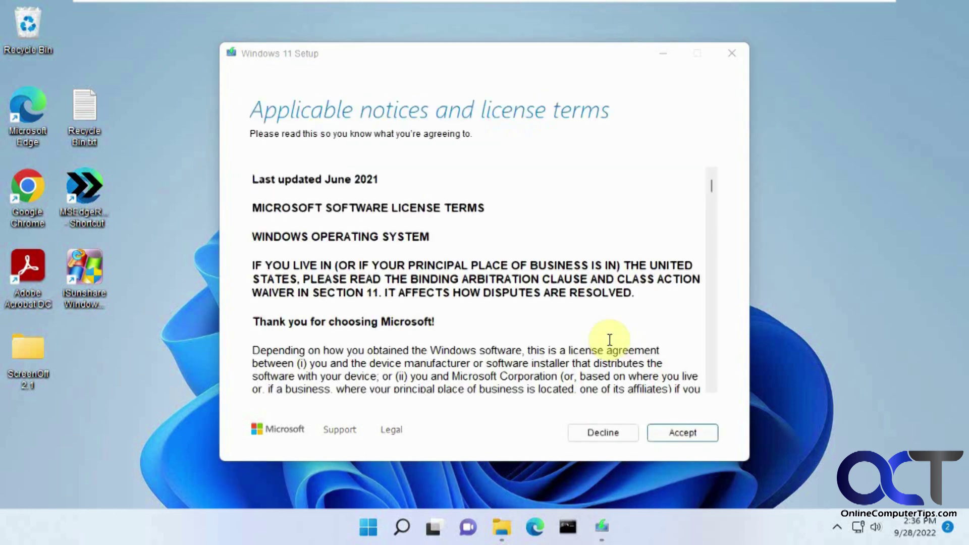
click(669, 430)
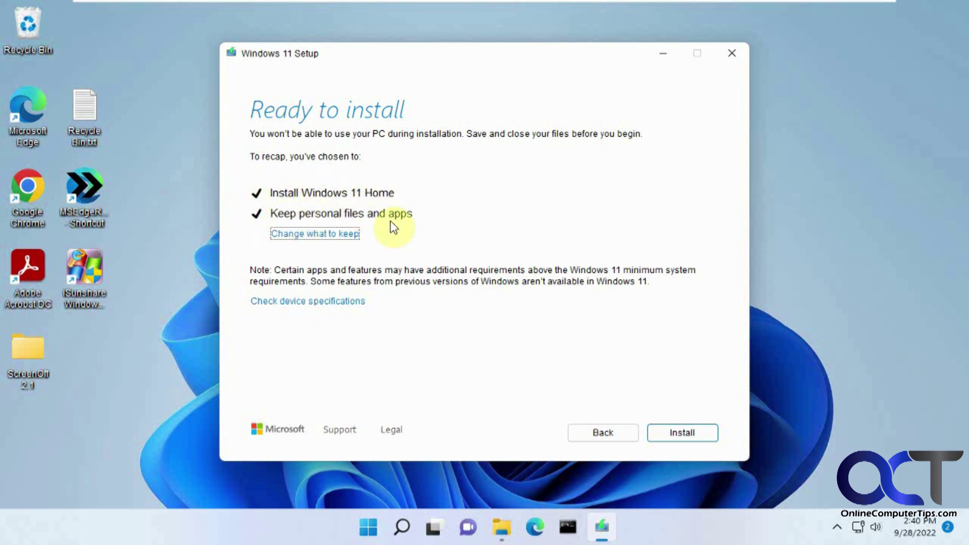
Keep personal files and apps selected and start the Windows 11 Home upgrade installation
click(323, 234)
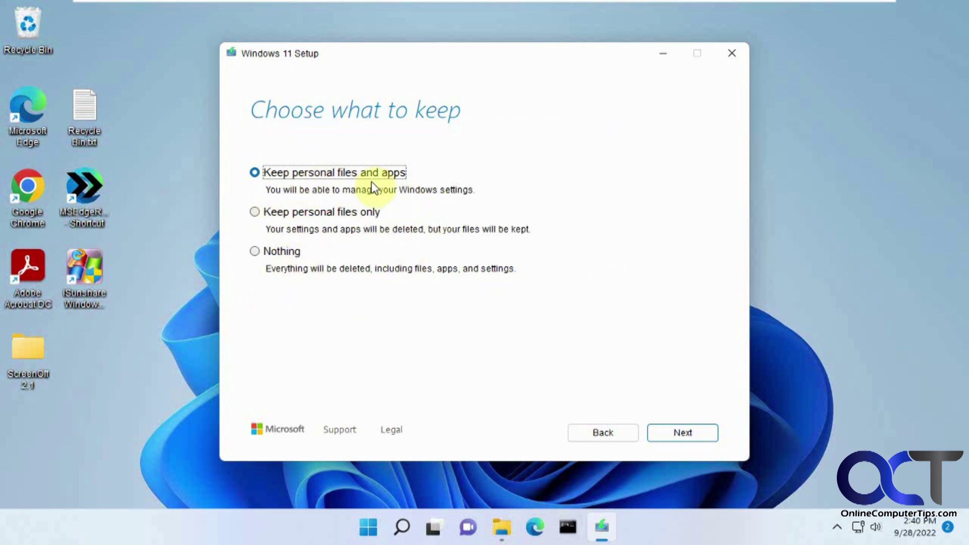
click(617, 434)
click(685, 435)
click(686, 434)
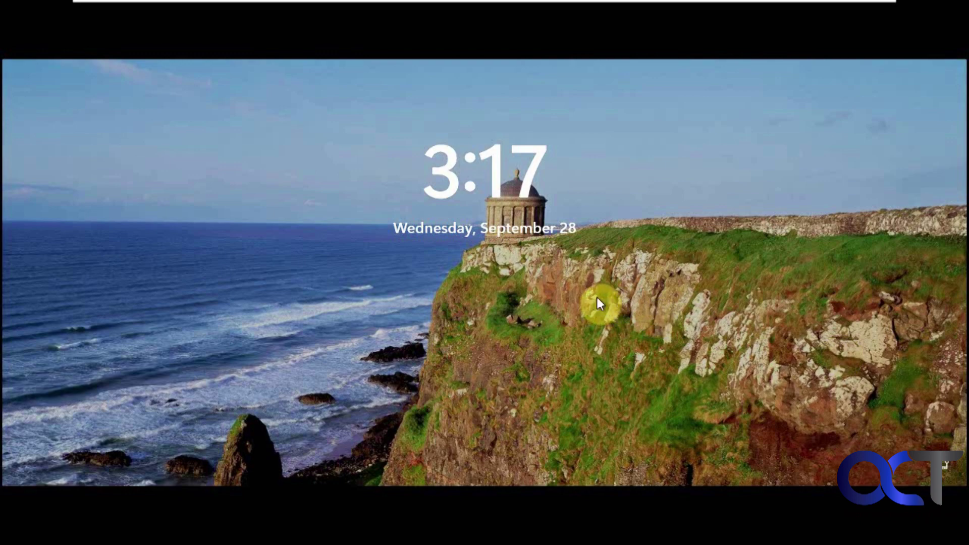
Sign in from the lock screen with the account PIN to reach the desktop
click(575, 297)
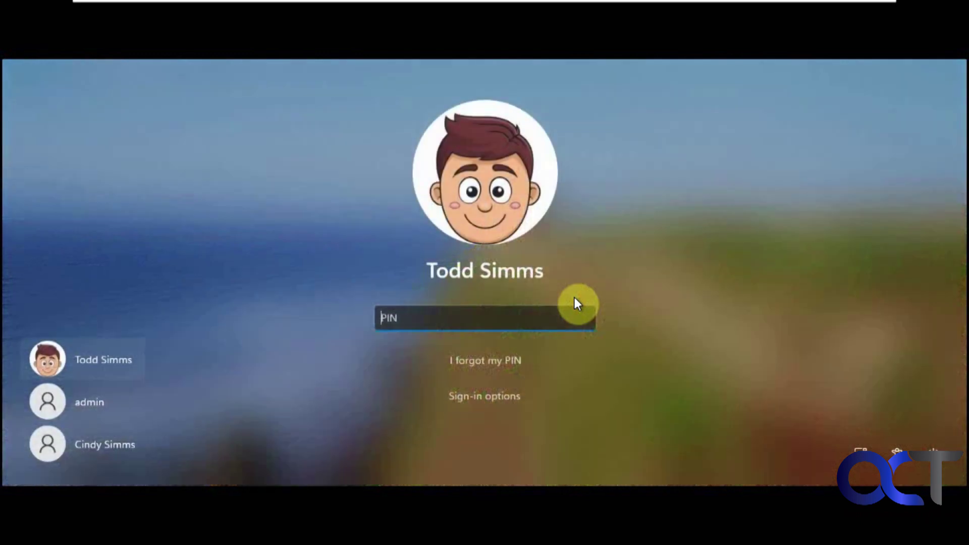
text(1234)
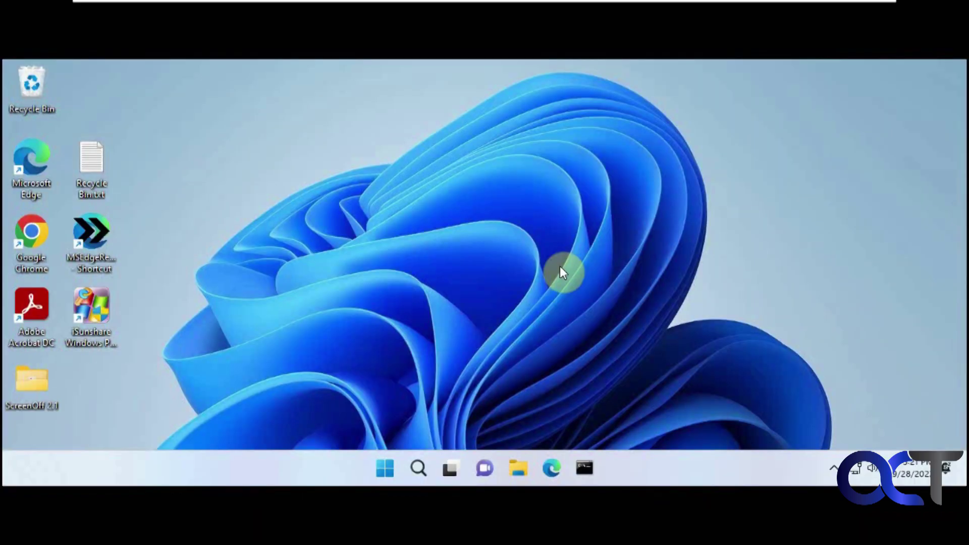
Set the display resolution to 1280 × 720 from the desktop's Display settings and keep it
right_click(520, 264)
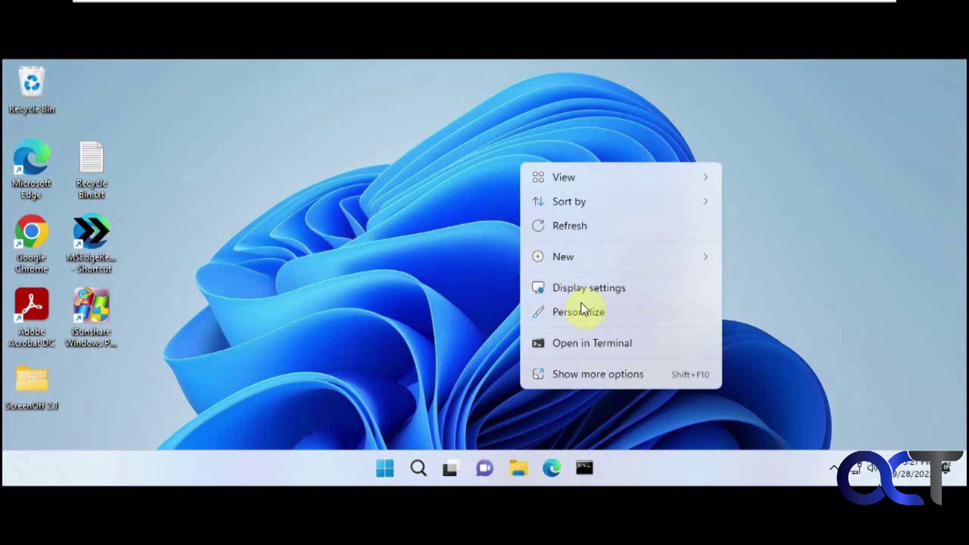
click(590, 289)
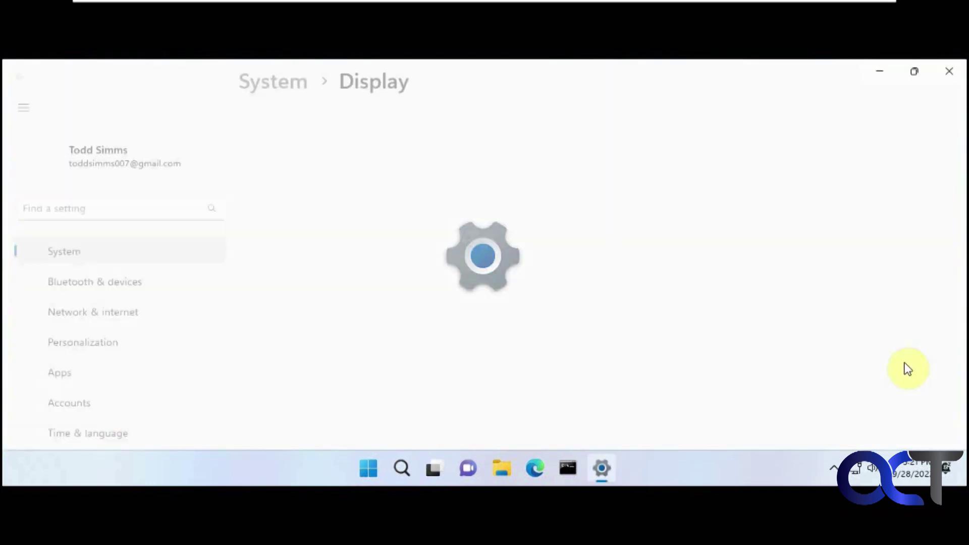
click(925, 396)
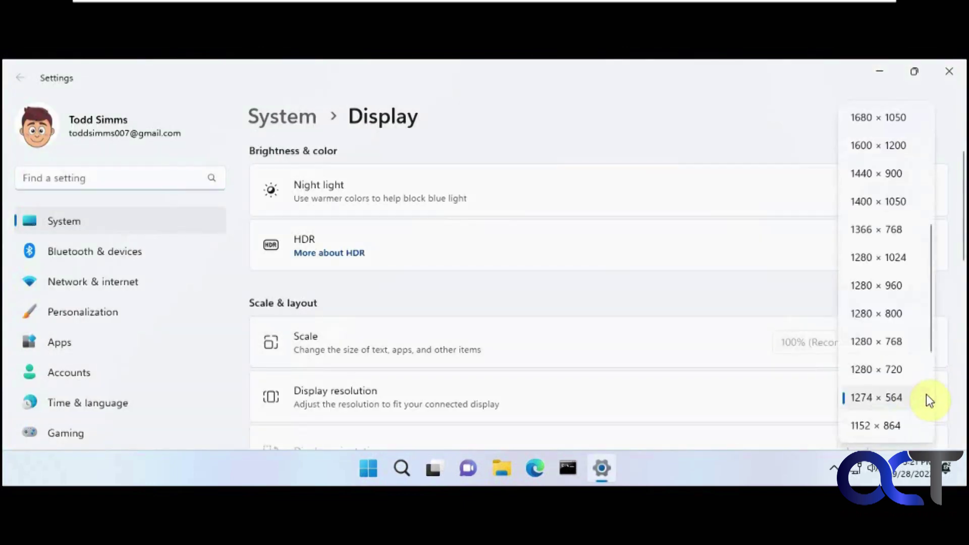
click(902, 371)
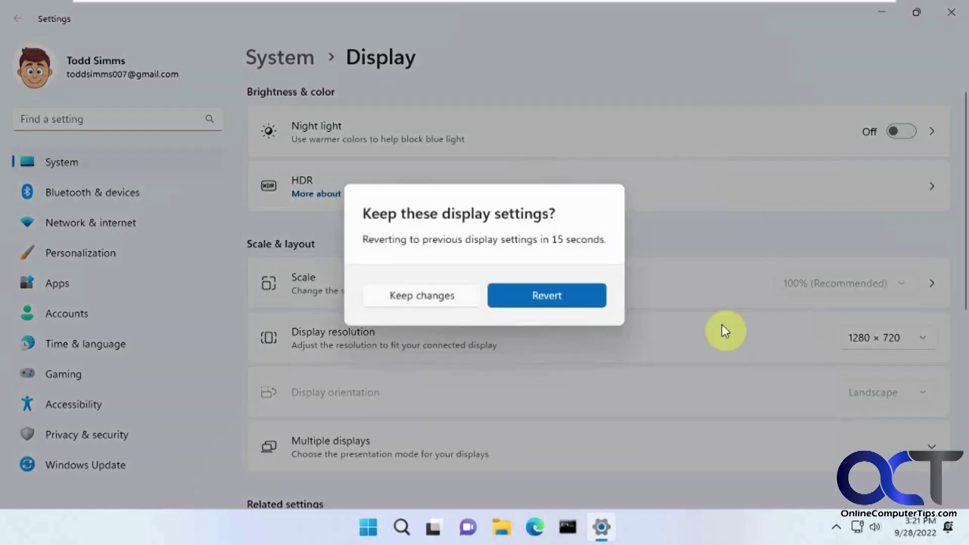
click(456, 298)
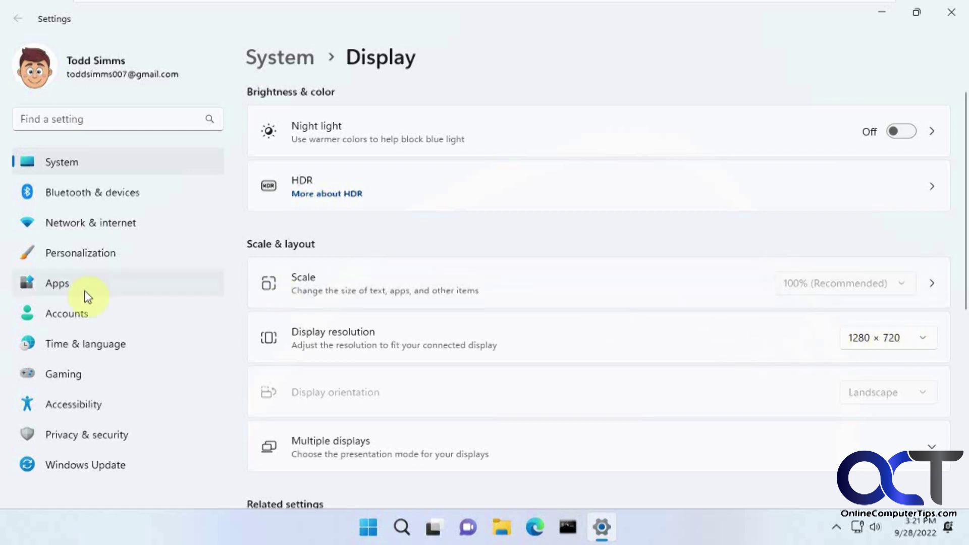
Confirm in About that Windows 11 Home is version 22H2, build 22621.525
click(69, 162)
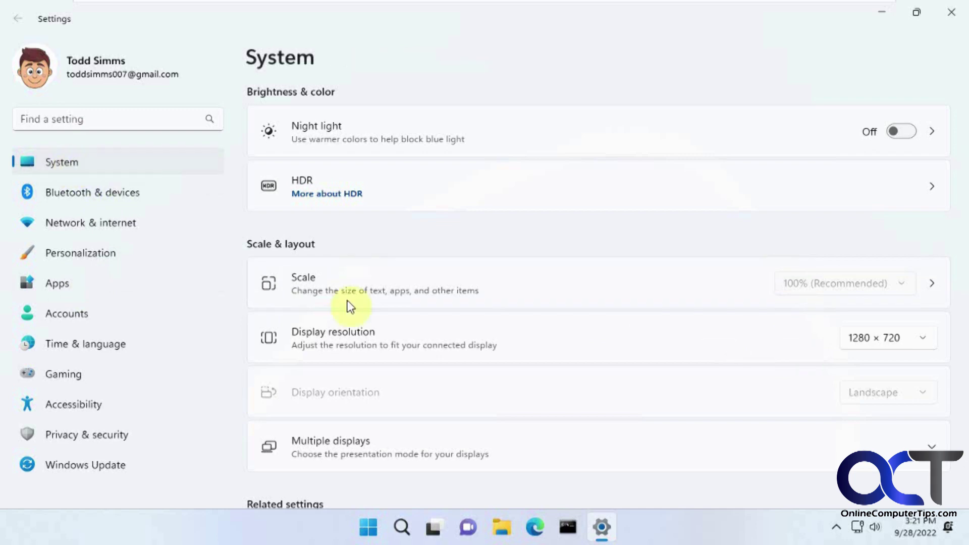
scroll(346, 307, down, 10)
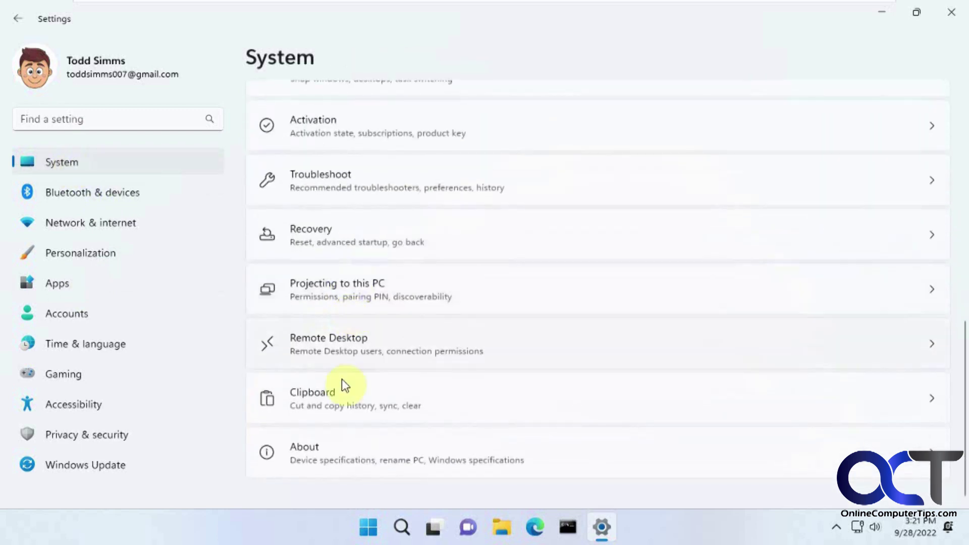
click(335, 465)
scroll(353, 449, down, 2)
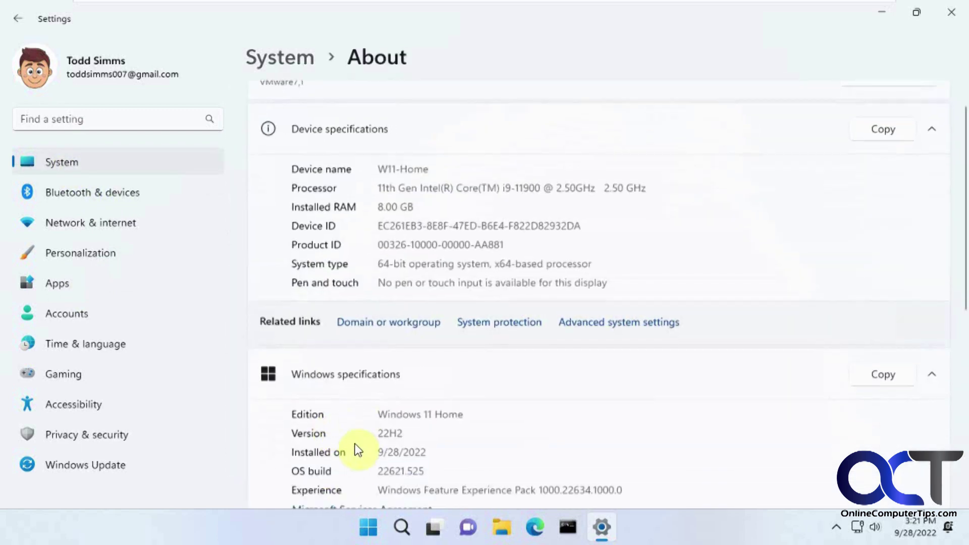
double_click(408, 406)
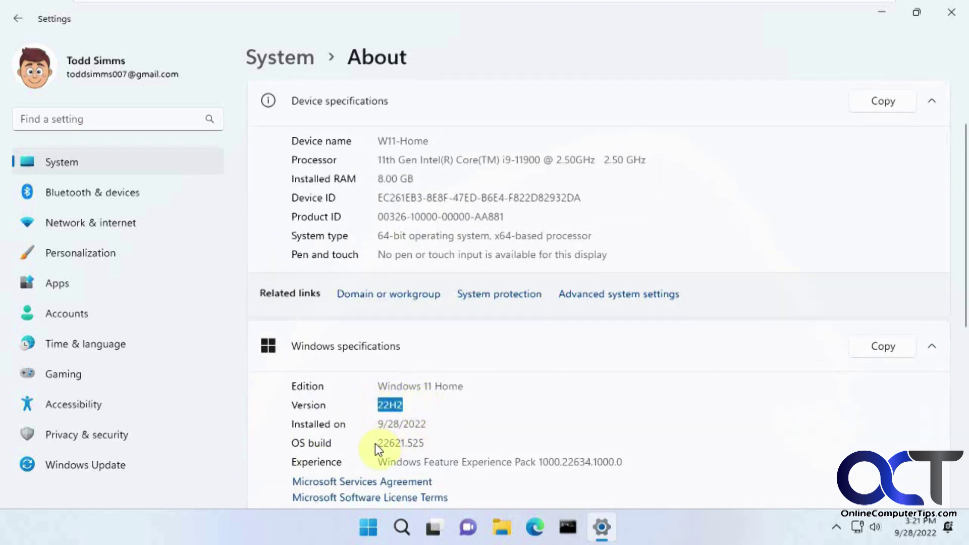
click(101, 466)
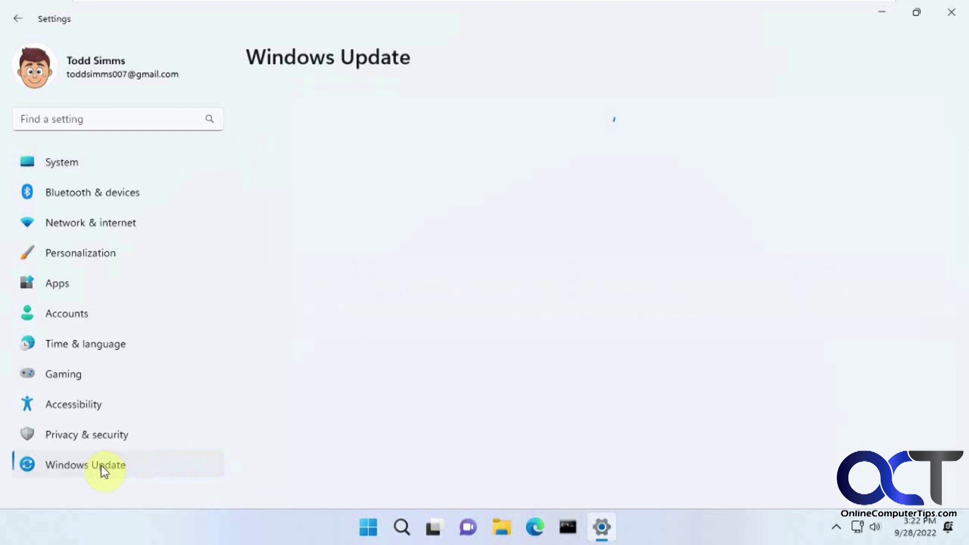
Check for updates, install .NET Framework update KB5017026 until a restart is required, then minimize Settings
click(860, 127)
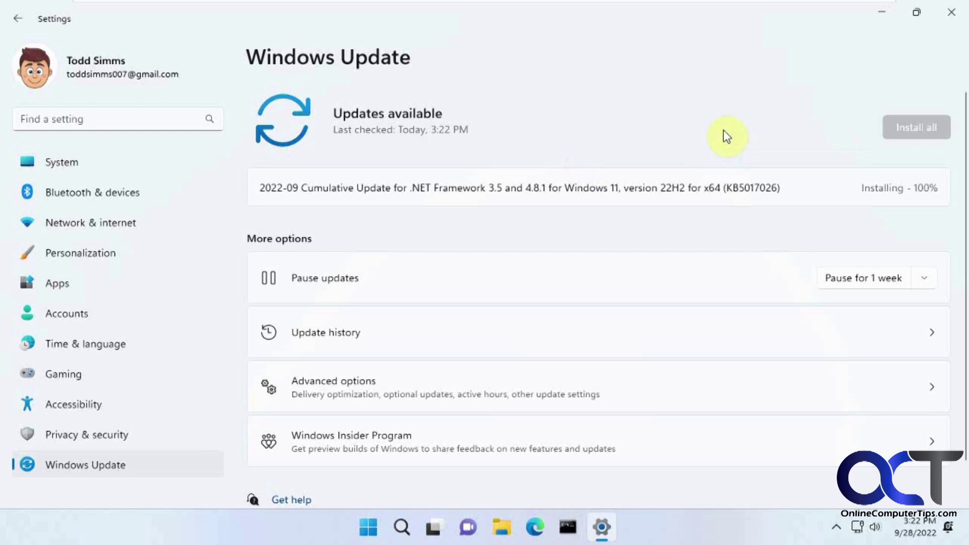
click(887, 16)
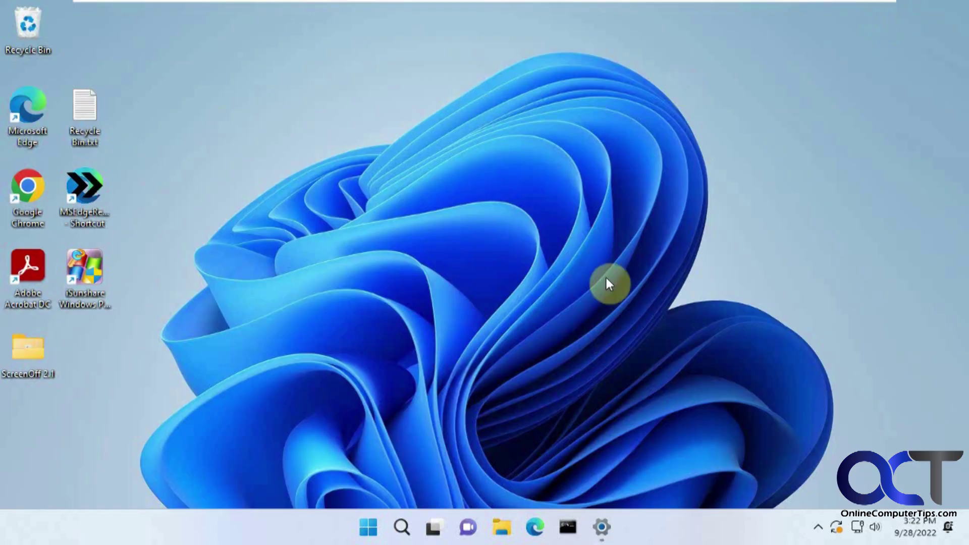